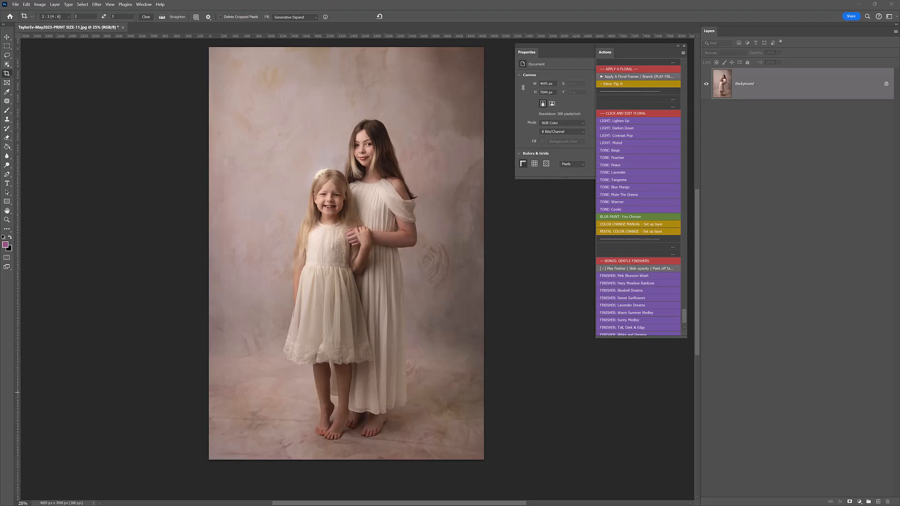
# From the LSP - Colored Branch Floral Botanical Overlays folder, place LSP - Yellow Blossom Branch 8.png against the photo's upper right edge.
pyautogui.hotkey('alt', 'Tab')
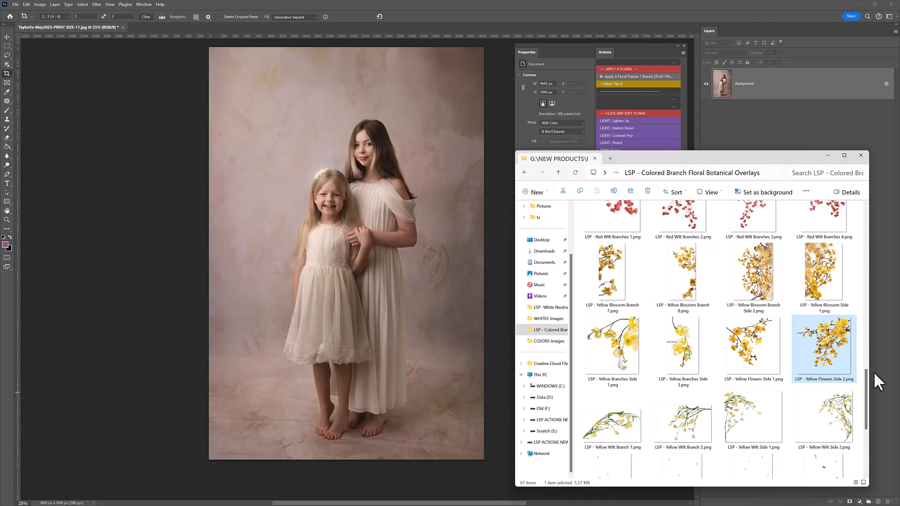
pyautogui.moveTo(868, 388)
pyautogui.mouseDown()
pyautogui.moveTo(863, 210)
pyautogui.moveTo(866, 428)
pyautogui.mouseUp()
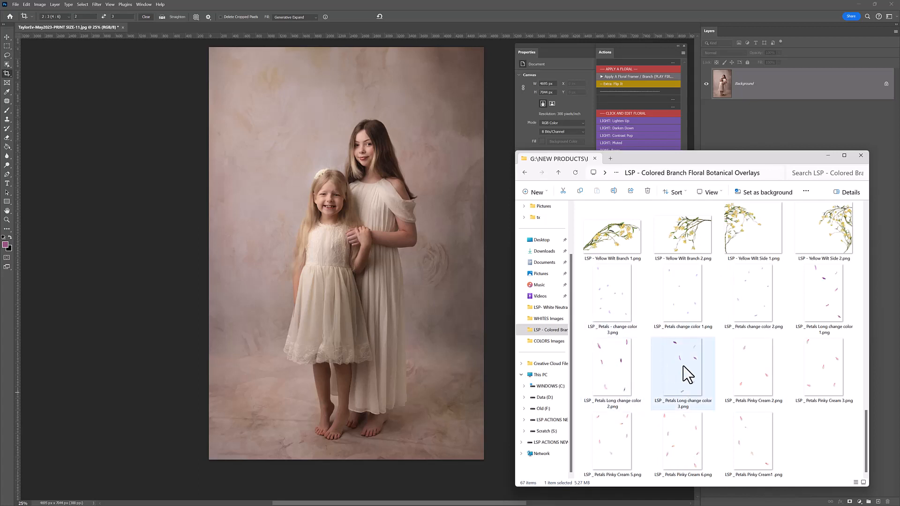
pyautogui.moveTo(864, 429); pyautogui.dragTo(876, 350)
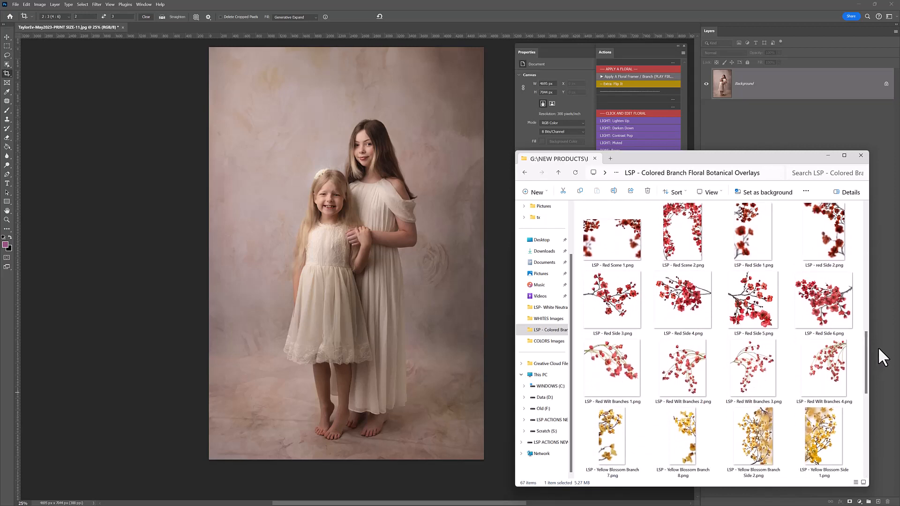
pyautogui.moveTo(868, 345); pyautogui.dragTo(870, 364)
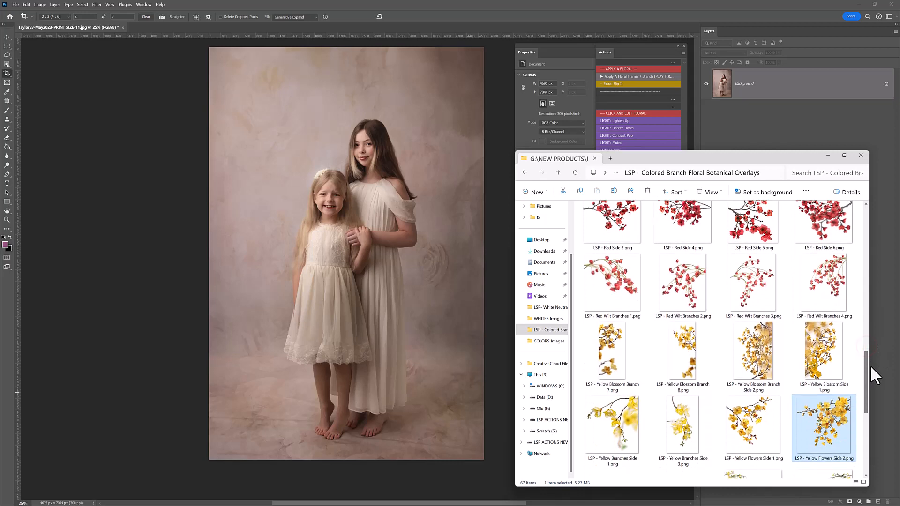
pyautogui.moveTo(684, 361); pyautogui.dragTo(491, 284)
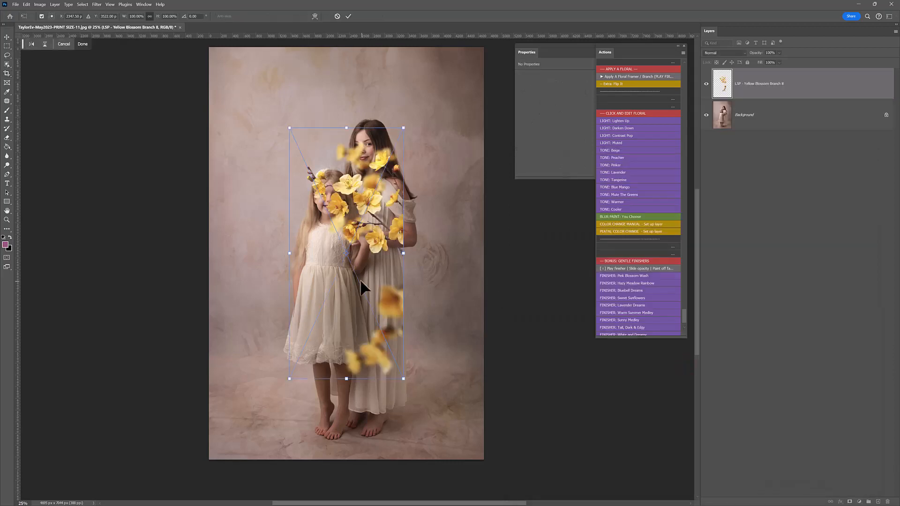
pyautogui.moveTo(360, 279); pyautogui.dragTo(450, 199)
pyautogui.press('Return')
pyautogui.press('c')
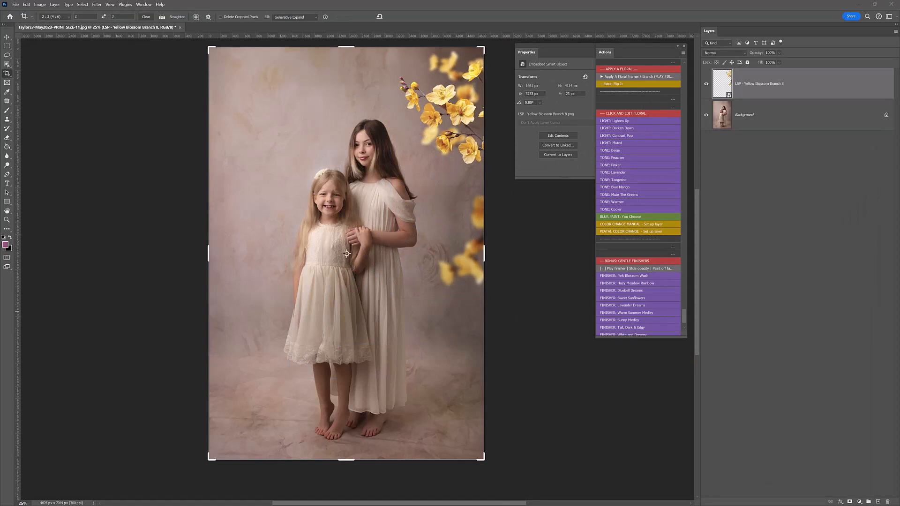
# Place LSP - Yellow Blossom Branch 7.png from the overlays folder in the photo's upper left corner, rotated about 34°.
pyautogui.hotkey('alt', 'Tab')
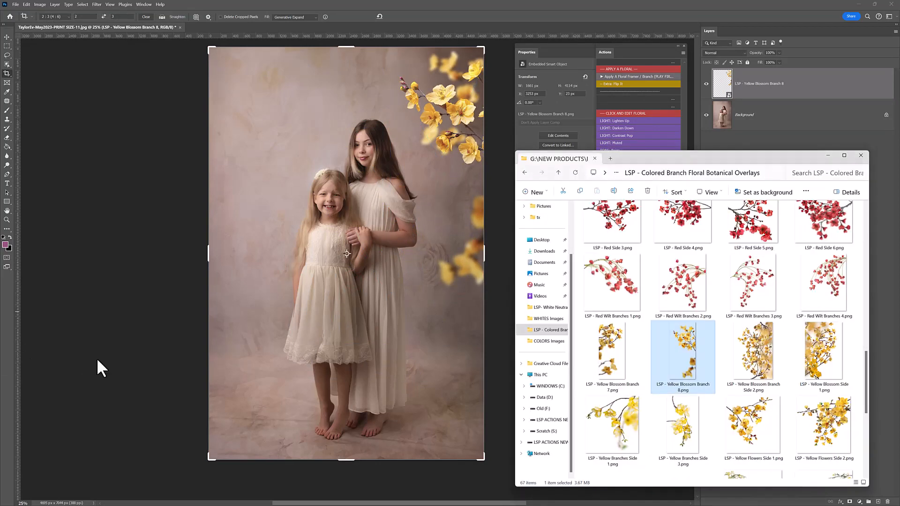
pyautogui.moveTo(612, 352); pyautogui.dragTo(254, 252)
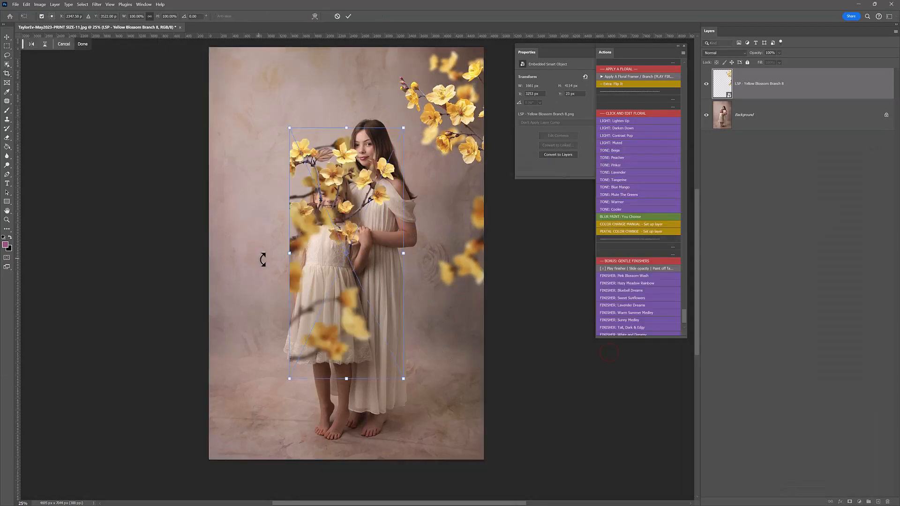
pyautogui.moveTo(423, 250); pyautogui.dragTo(289, 195)
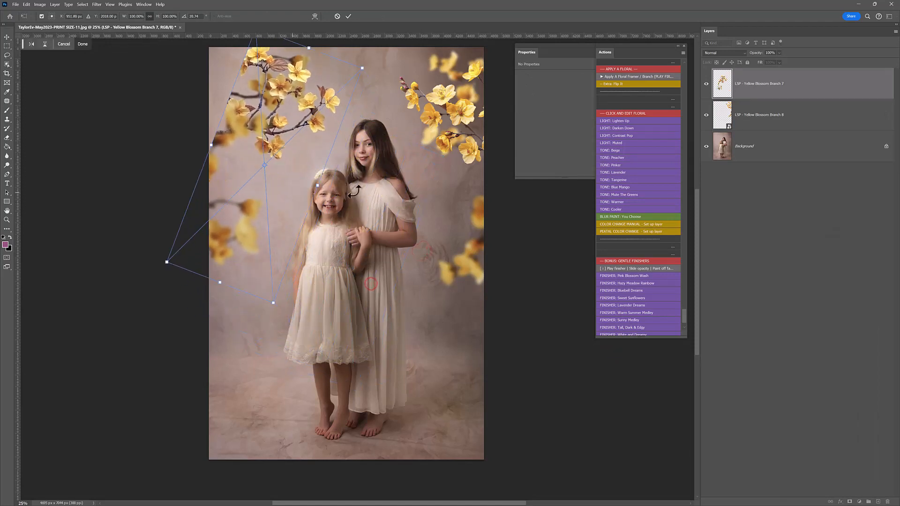
pyautogui.moveTo(357, 194); pyautogui.dragTo(342, 212)
pyautogui.moveTo(258, 185); pyautogui.dragTo(234, 156)
# Warp the upper left blossom branch so its outer edge bends toward the photo's left border, and commit the placement.
pyautogui.rightClick(243, 132)
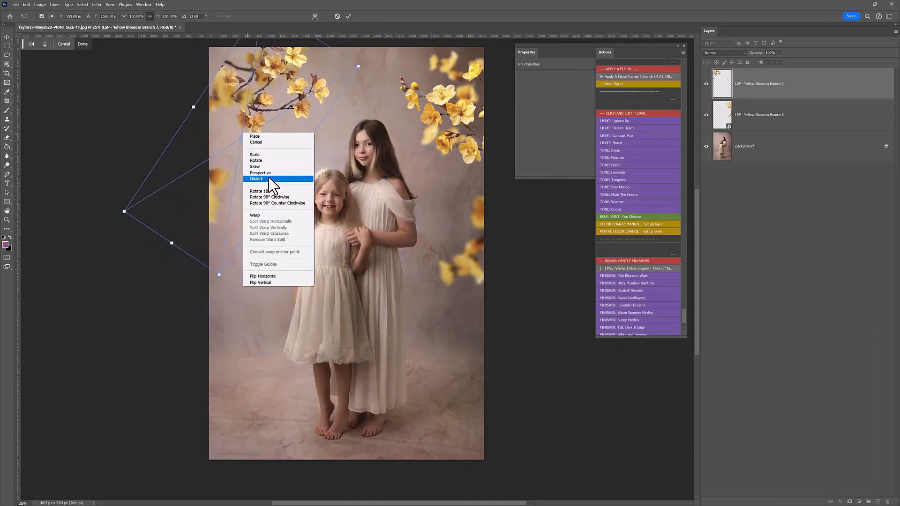
pyautogui.click(262, 216)
pyautogui.moveTo(224, 77); pyautogui.dragTo(211, 96)
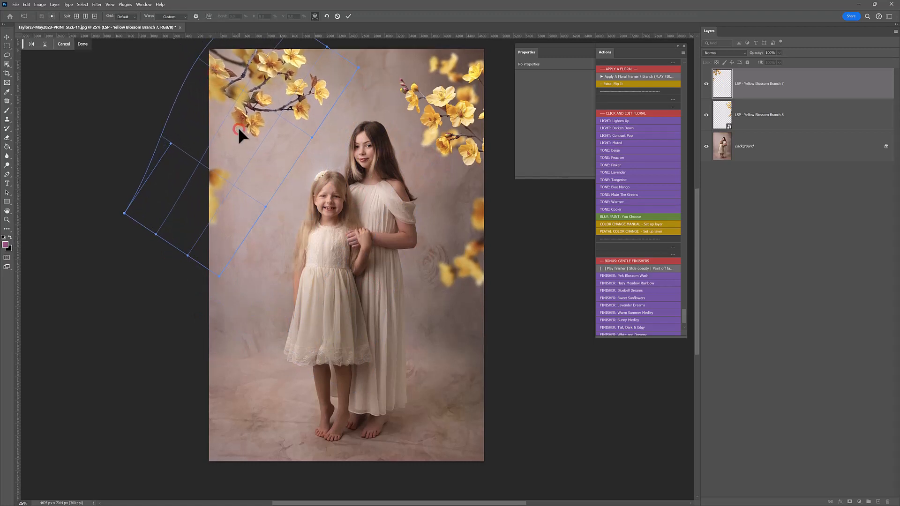
pyautogui.press('Return')
pyautogui.press('c')
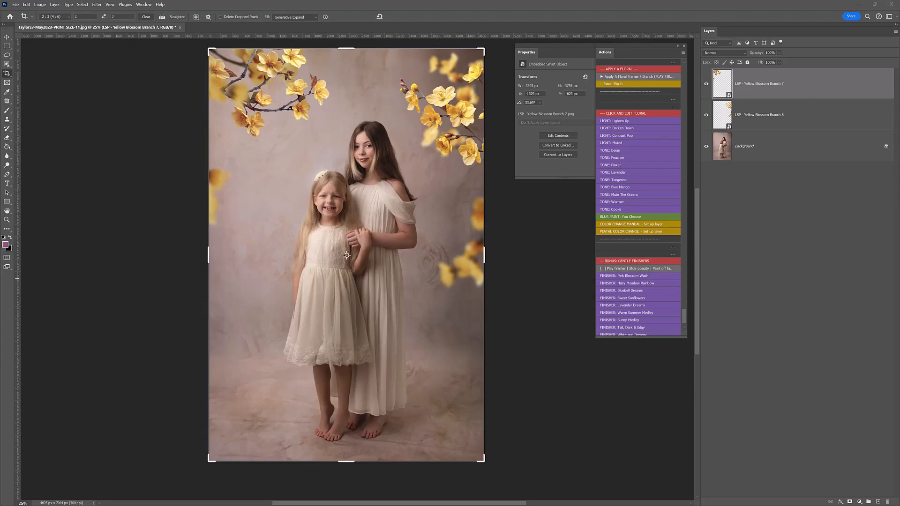
# Place LSP - Yellow Flowers Side 1.png across the photo's top edge between the two branches, rotated about 51°.
pyautogui.hotkey('alt', 'Tab')
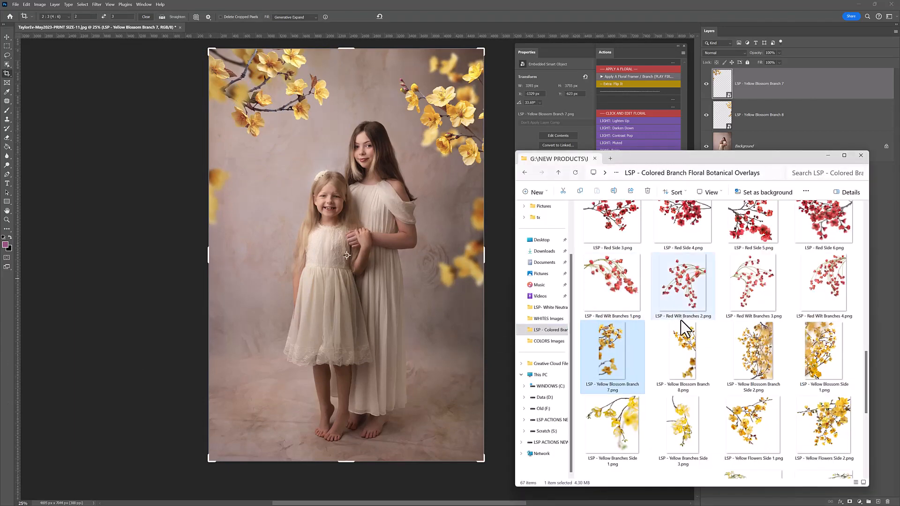
pyautogui.moveTo(763, 429); pyautogui.dragTo(291, 209)
pyautogui.moveTo(347, 216); pyautogui.dragTo(348, 206)
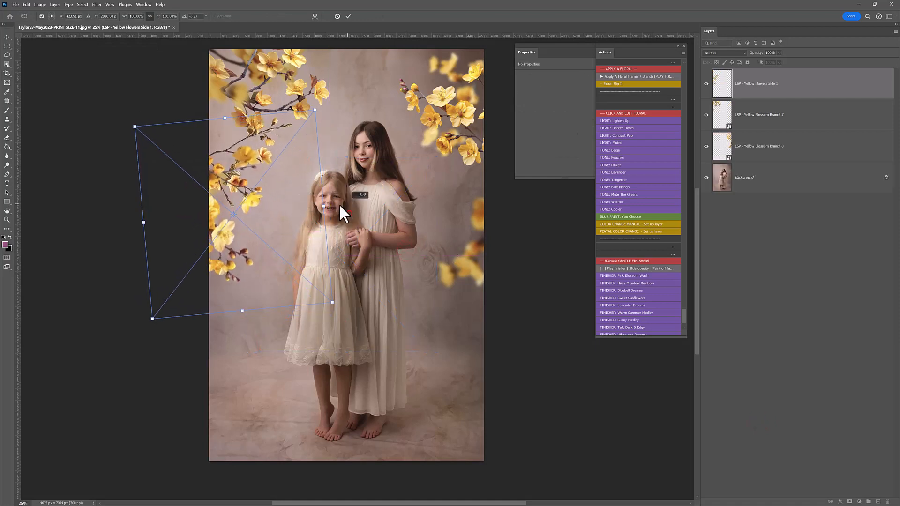
pyautogui.moveTo(262, 221); pyautogui.dragTo(280, 216)
pyautogui.moveTo(367, 188); pyautogui.dragTo(339, 283)
pyautogui.moveTo(257, 281); pyautogui.dragTo(355, 161)
pyautogui.moveTo(437, 174); pyautogui.dragTo(421, 189)
pyautogui.press('Return')
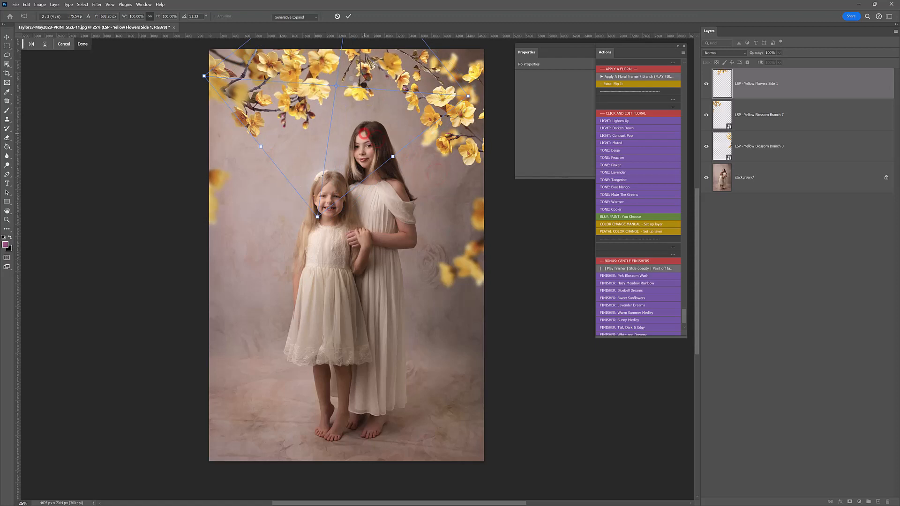
pyautogui.press('c')
# Run the BLUR PAINT: You Choose action on the top flowers with a Gaussian Blur radius of 45.6 pixels.
pyautogui.click(615, 216)
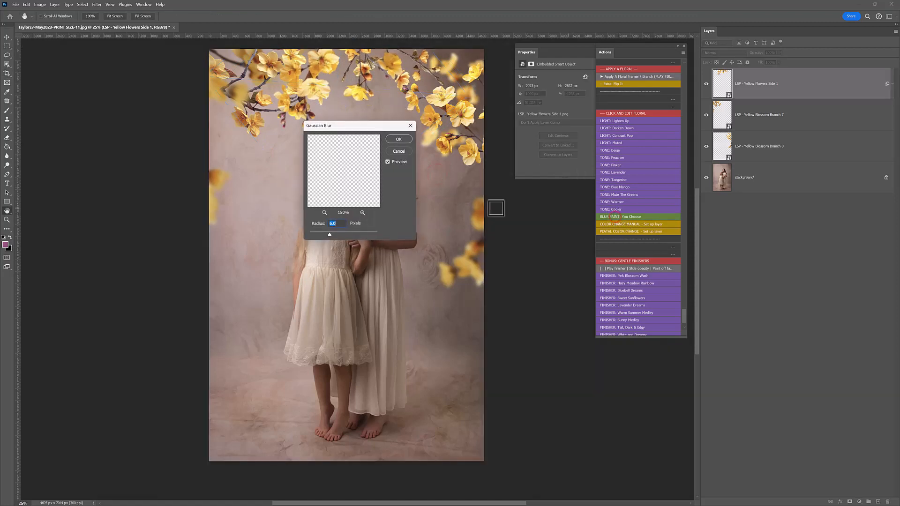
pyautogui.moveTo(338, 234); pyautogui.dragTo(349, 235)
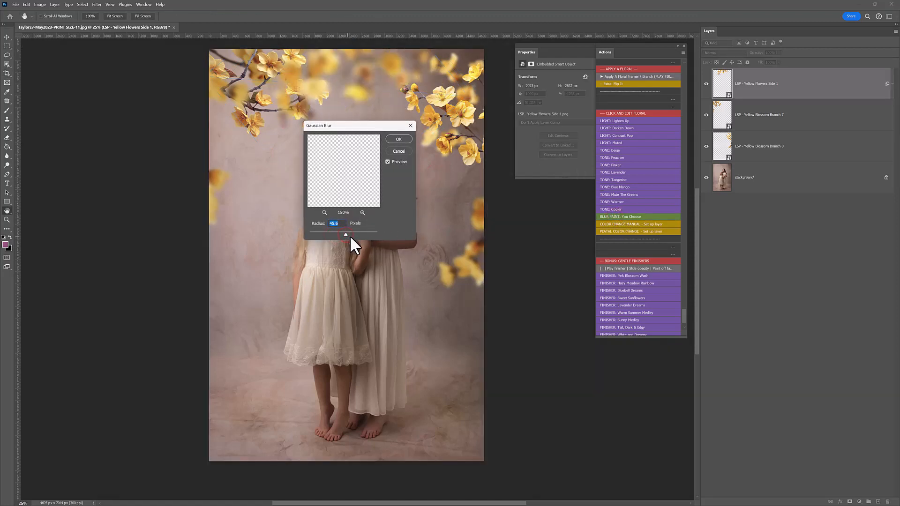
pyautogui.click(399, 139)
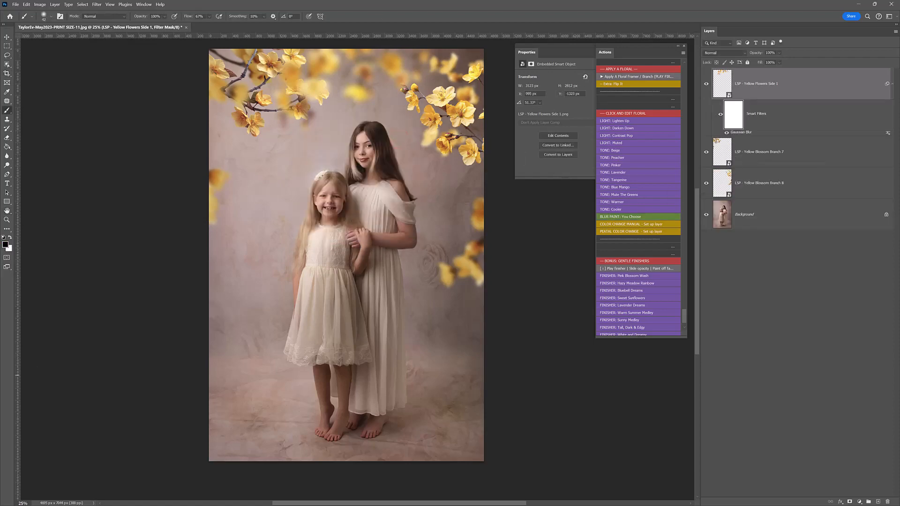
# Place LSP _ Petals Long change color 3.png from the overlays folder onto the portrait.
pyautogui.hotkey('alt', 'Tab')
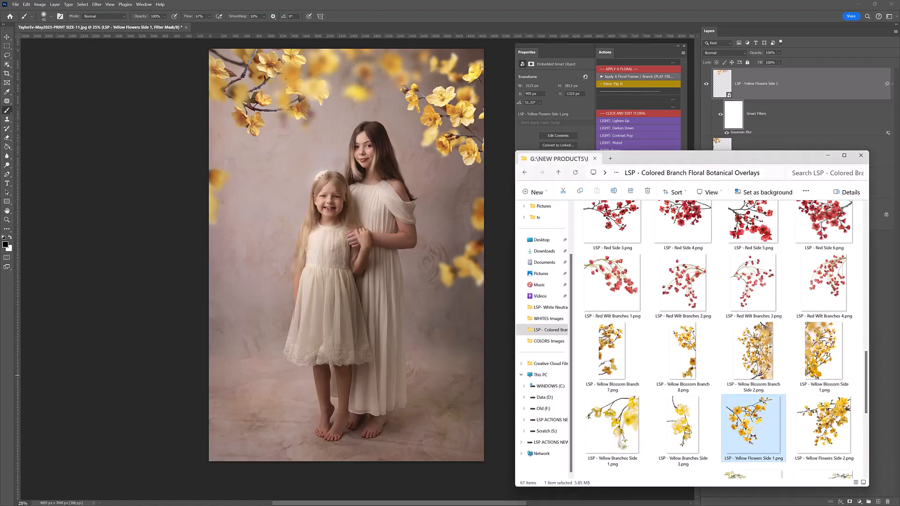
pyautogui.moveTo(866, 359); pyautogui.dragTo(867, 417)
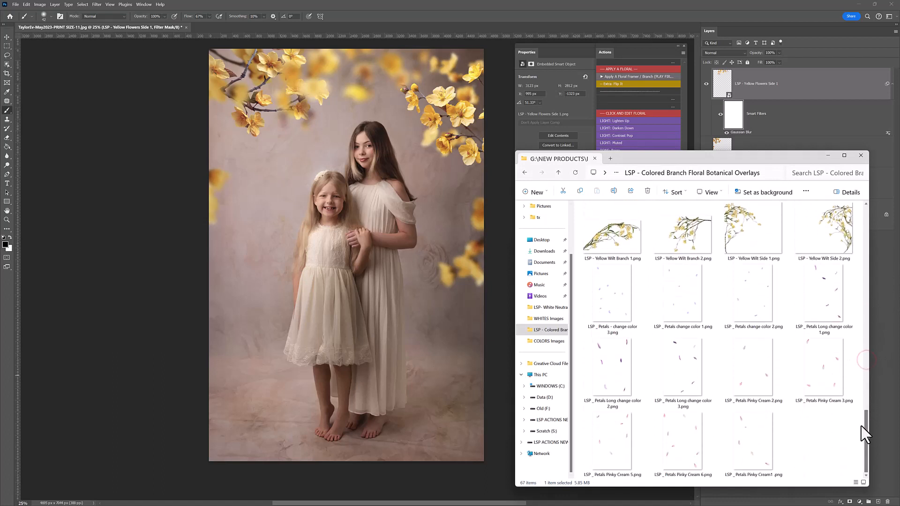
pyautogui.click(680, 375)
pyautogui.moveTo(428, 282); pyautogui.dragTo(420, 277)
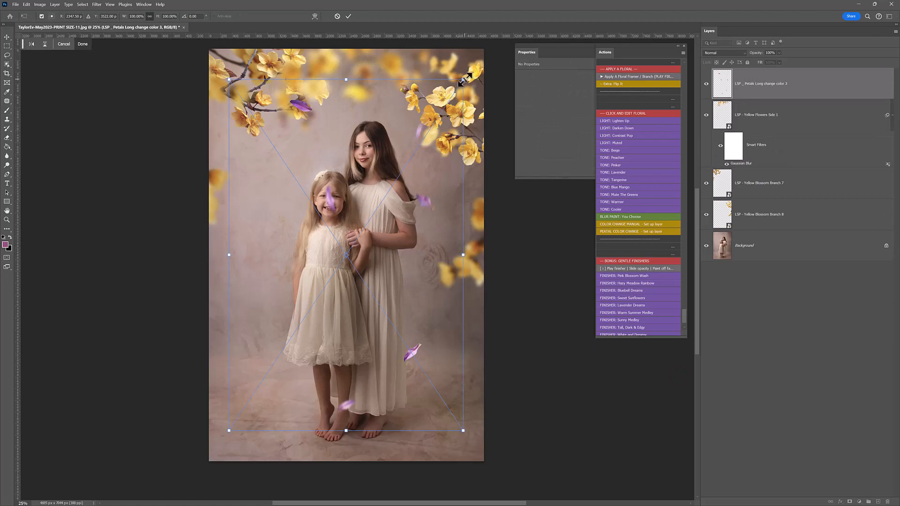
# Scale the petals overlay to about 65% and position it over the left half of the portrait, around the younger girl.
pyautogui.moveTo(467, 77); pyautogui.dragTo(423, 137)
pyautogui.moveTo(376, 300); pyautogui.dragTo(346, 299)
pyautogui.moveTo(396, 287); pyautogui.dragTo(354, 284)
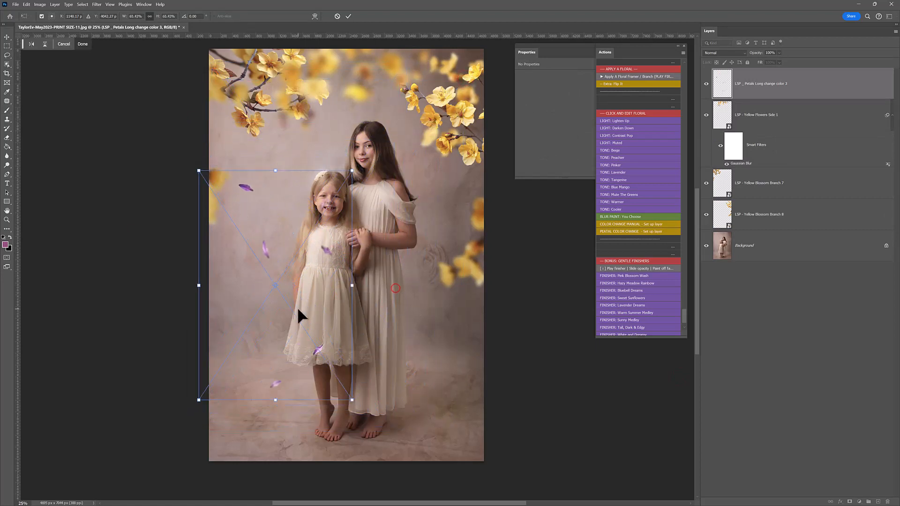
pyautogui.moveTo(298, 307); pyautogui.dragTo(309, 278)
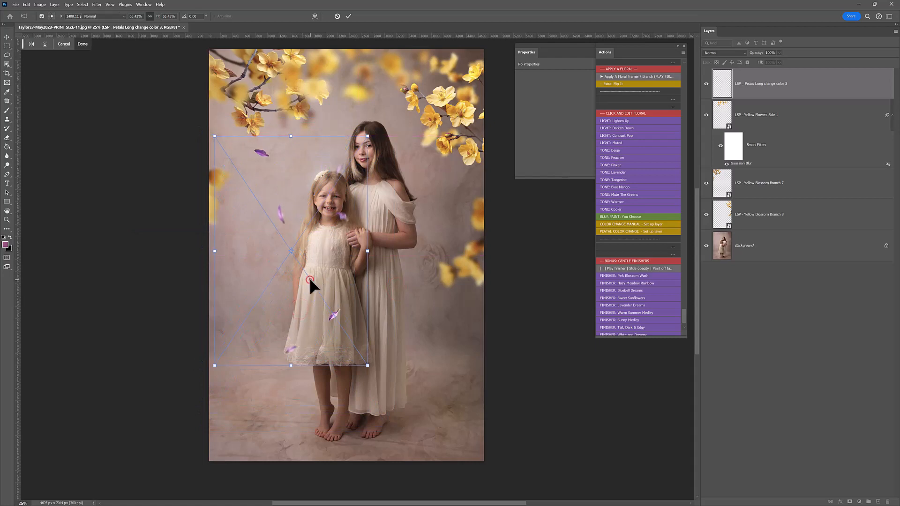
pyautogui.press('Return')
# Add a layer mask to the petals layer and paint out the petals over the girls with a soft black brush of about 480 px.
pyautogui.press('b')
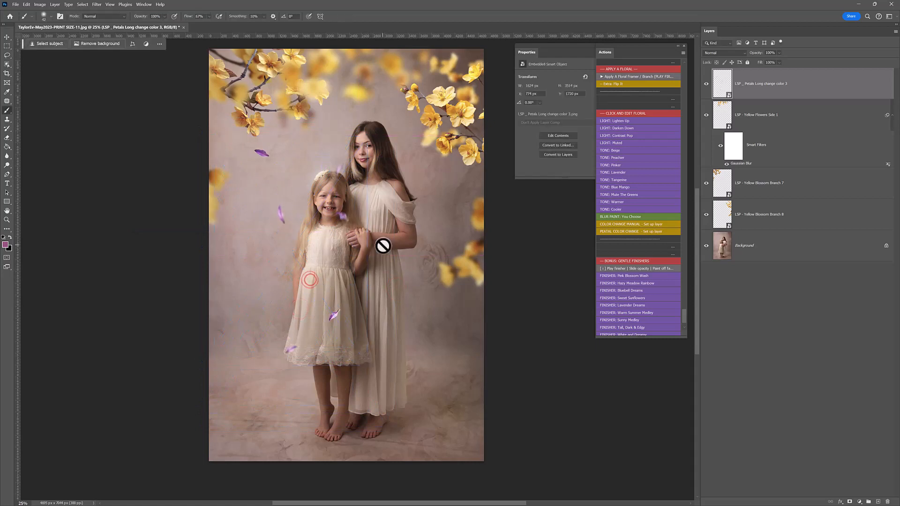
pyautogui.click(849, 502)
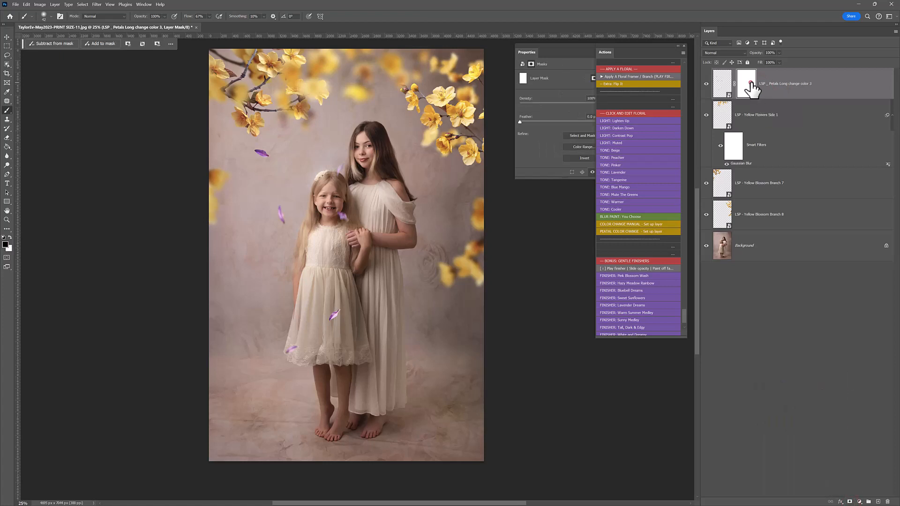
pyautogui.rightClick(421, 216)
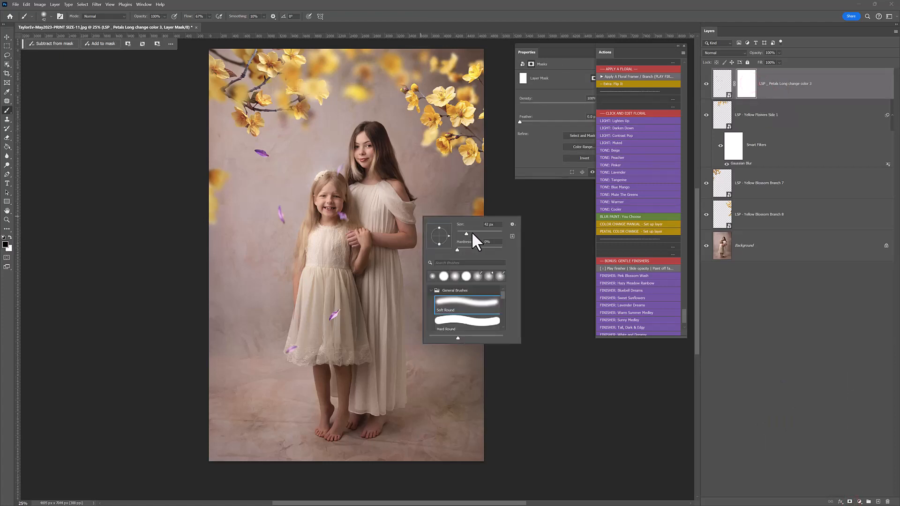
pyautogui.click(752, 84)
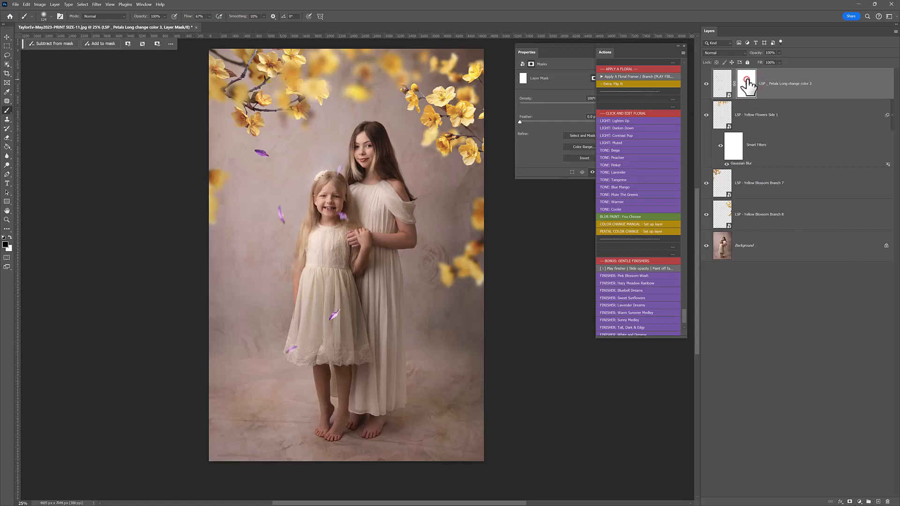
pyautogui.rightClick(360, 218)
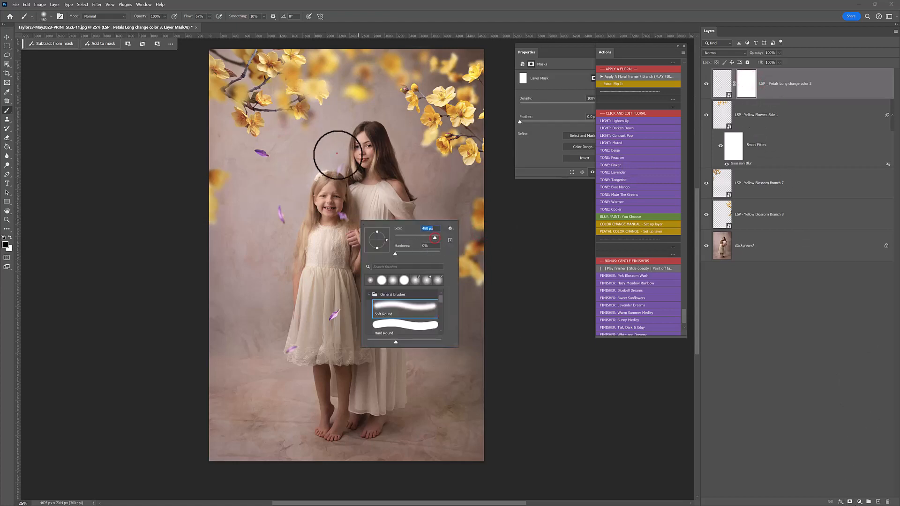
pyautogui.moveTo(336, 154)
pyautogui.mouseDown()
pyautogui.moveTo(348, 216)
pyautogui.moveTo(349, 196)
pyautogui.moveTo(337, 215)
pyautogui.moveTo(335, 264)
pyautogui.moveTo(334, 238)
pyautogui.mouseUp()
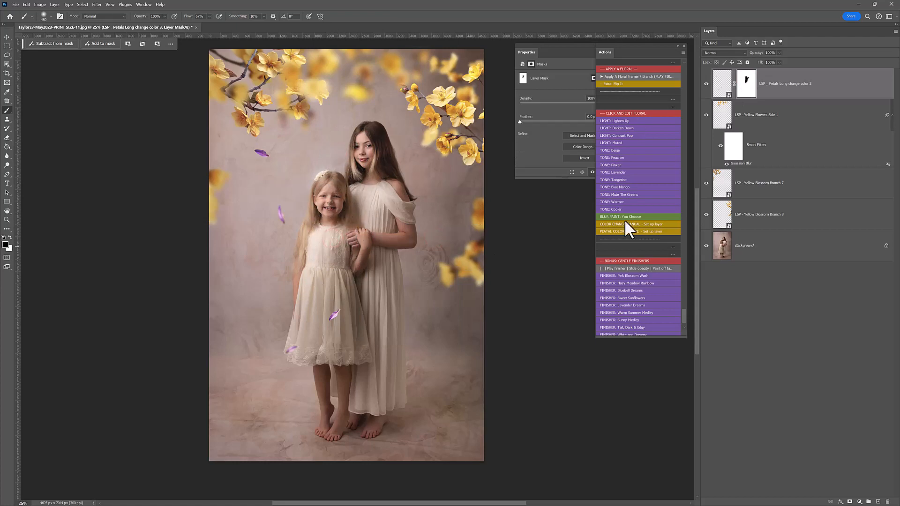
# Run the PETAL COLOR CHANGE action on the petals layer's image and dismiss its instruction message.
pyautogui.click(720, 93)
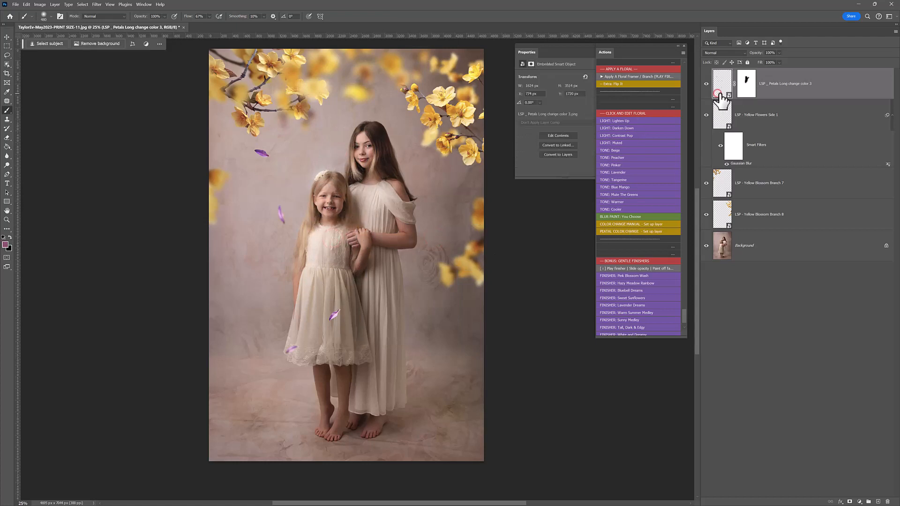
pyautogui.click(622, 231)
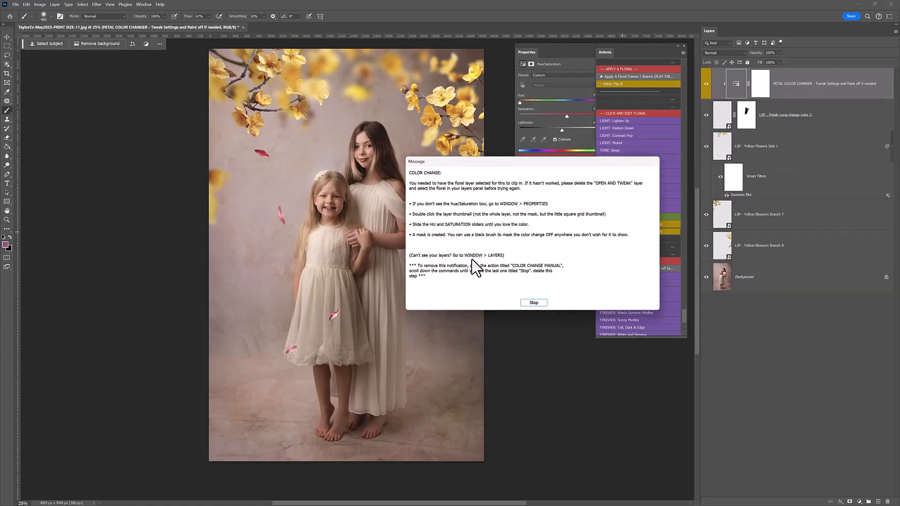
pyautogui.click(533, 303)
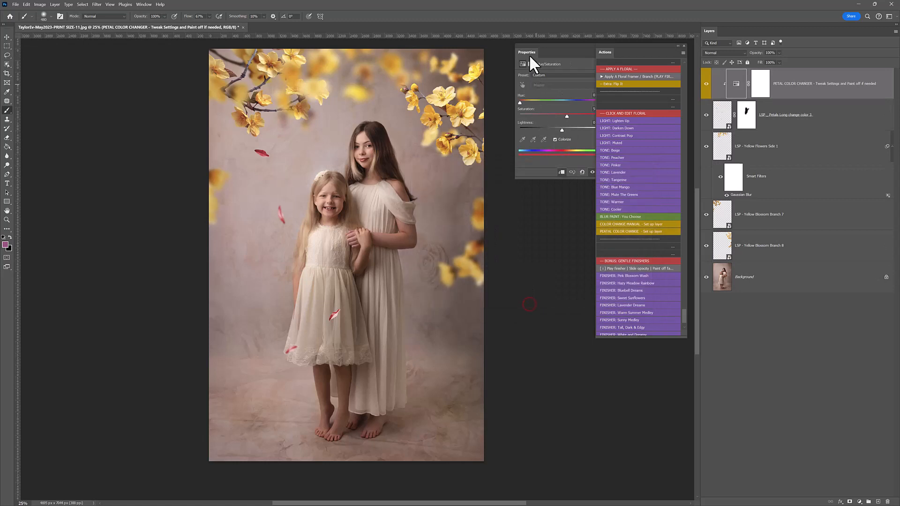
# Move the Properties panel clear of the actions list and close it.
pyautogui.moveTo(529, 55); pyautogui.dragTo(496, 57)
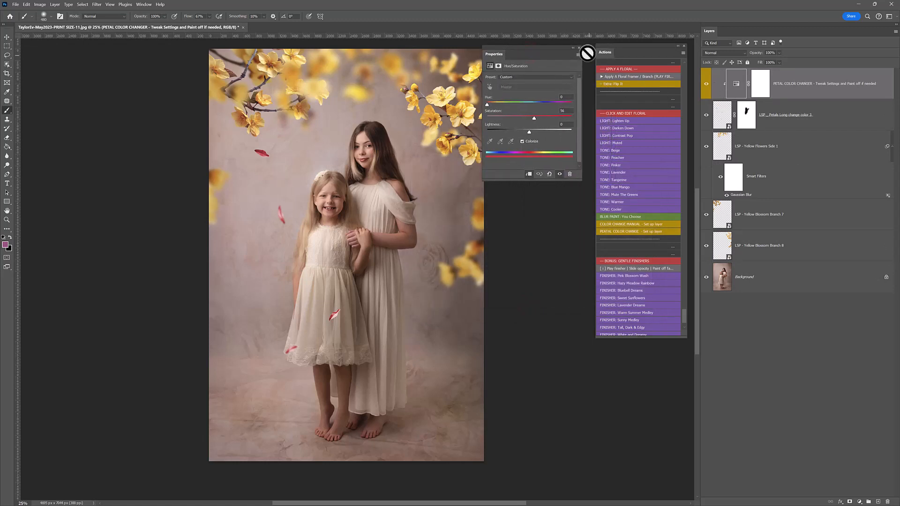
pyautogui.click(580, 48)
pyautogui.click(736, 84)
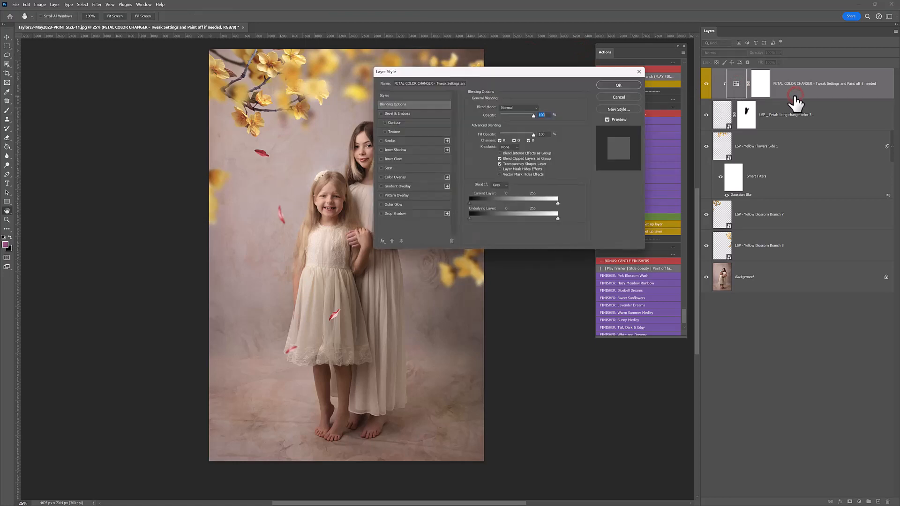
pyautogui.doubleClick(795, 94)
pyautogui.click(635, 98)
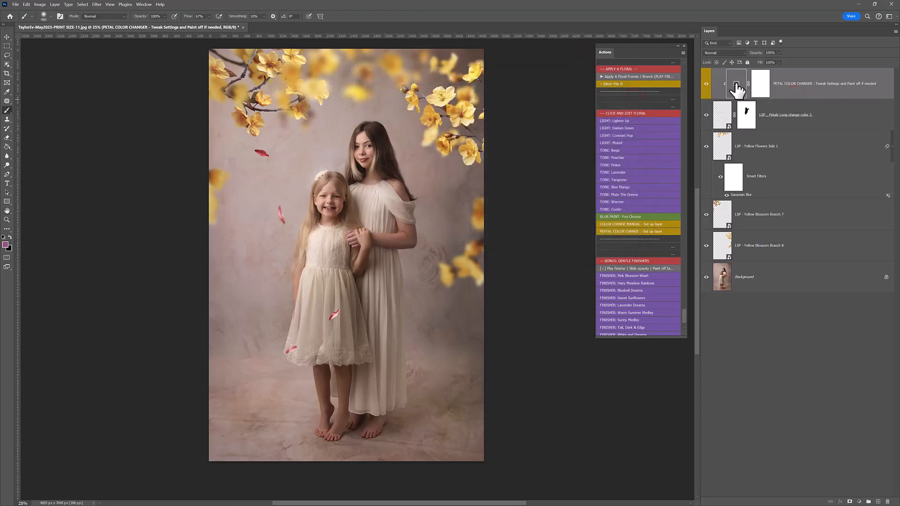
# Recolor the long petals to match the yellow blossoms with hue about 42, saturation about 70 and lightness +3.
pyautogui.doubleClick(736, 85)
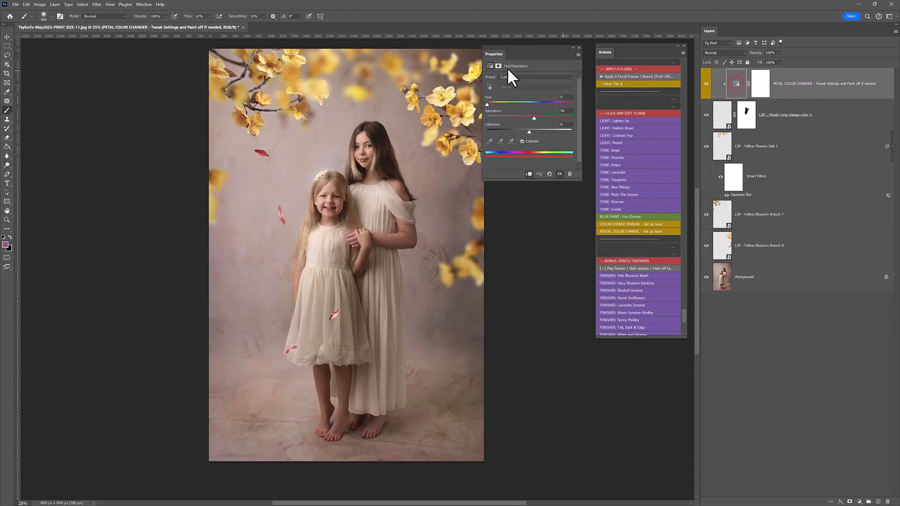
pyautogui.moveTo(487, 104)
pyautogui.mouseDown()
pyautogui.moveTo(569, 107)
pyautogui.moveTo(485, 104)
pyautogui.moveTo(494, 103)
pyautogui.mouseUp()
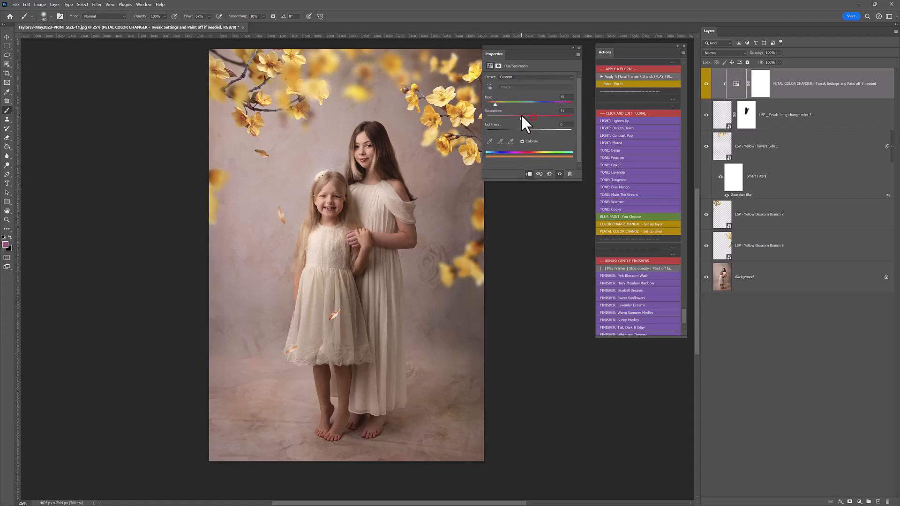
pyautogui.moveTo(493, 101); pyautogui.dragTo(497, 103)
pyautogui.moveTo(530, 133); pyautogui.dragTo(530, 131)
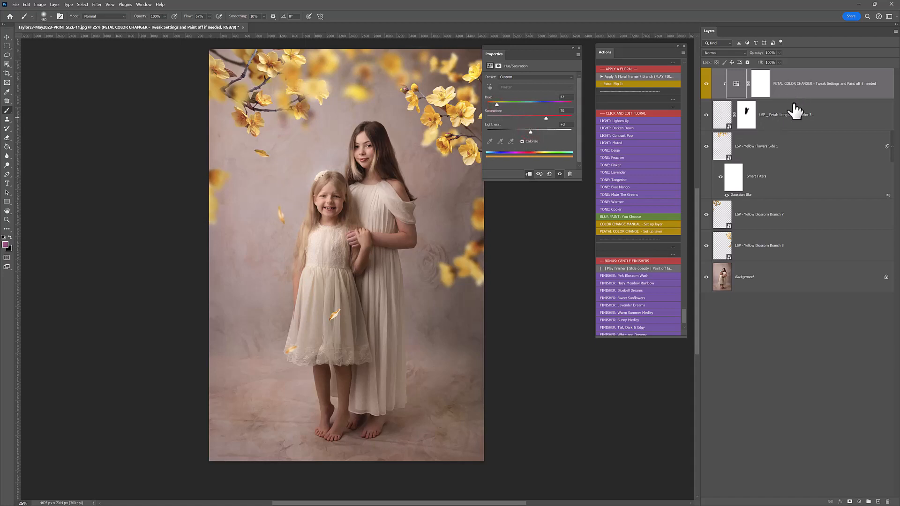
# Run the LIGHT: Muted action on the long petals layer, reduce its opacity to about 52%, and collapse the Properties panel.
pyautogui.click(805, 106)
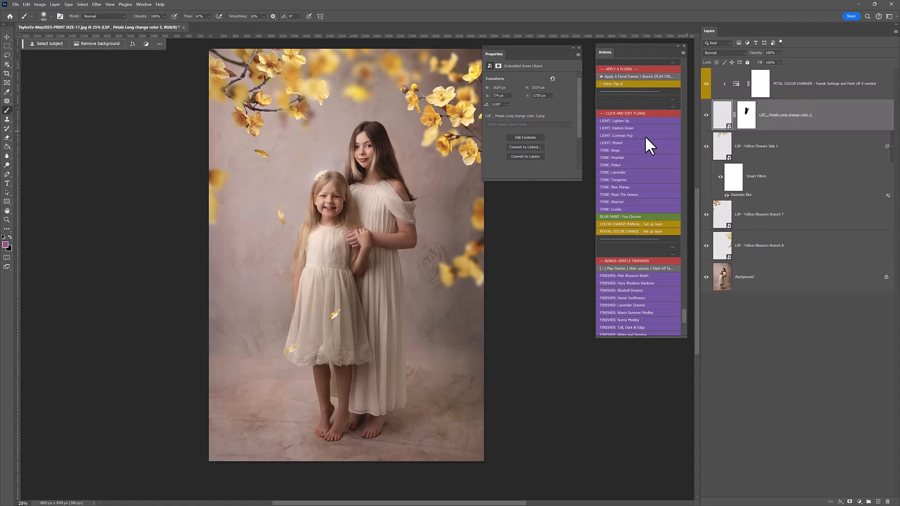
pyautogui.click(627, 143)
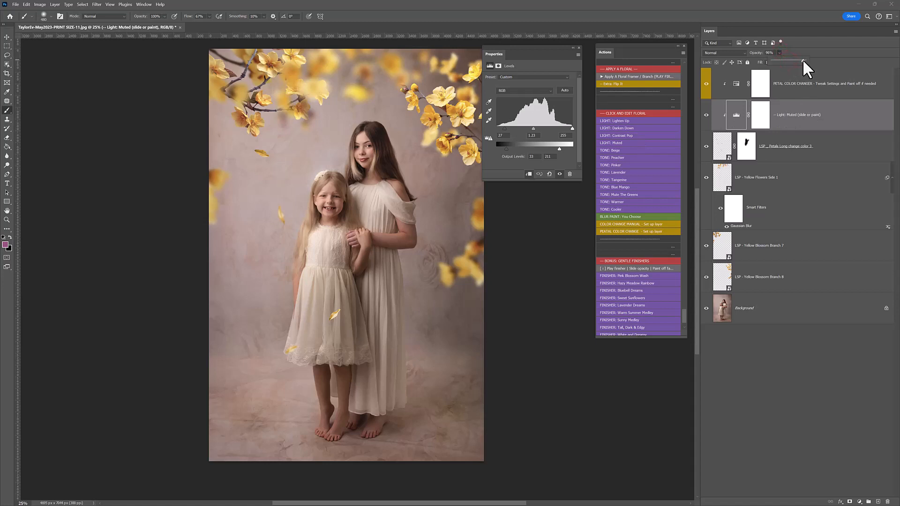
pyautogui.click(573, 47)
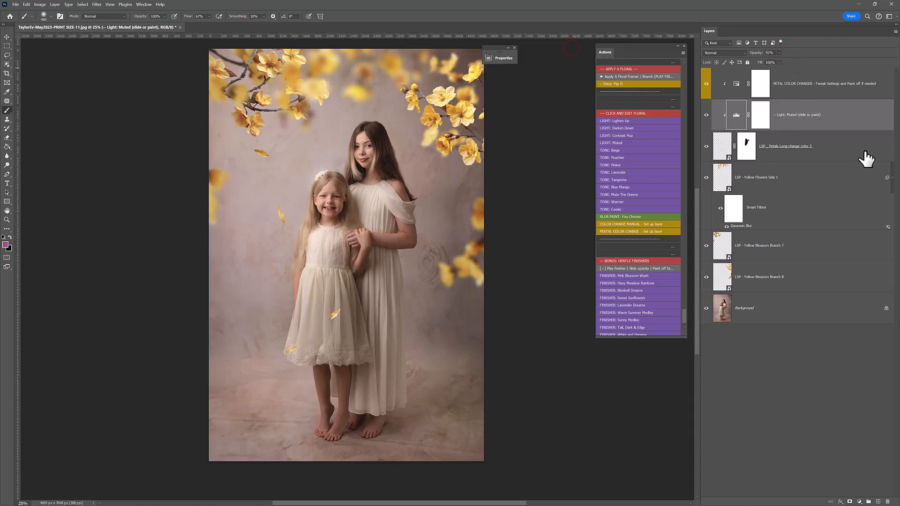
# Toggle the petal color and Light: Muted adjustments off and on to compare the petals before and after.
pyautogui.click(705, 83)
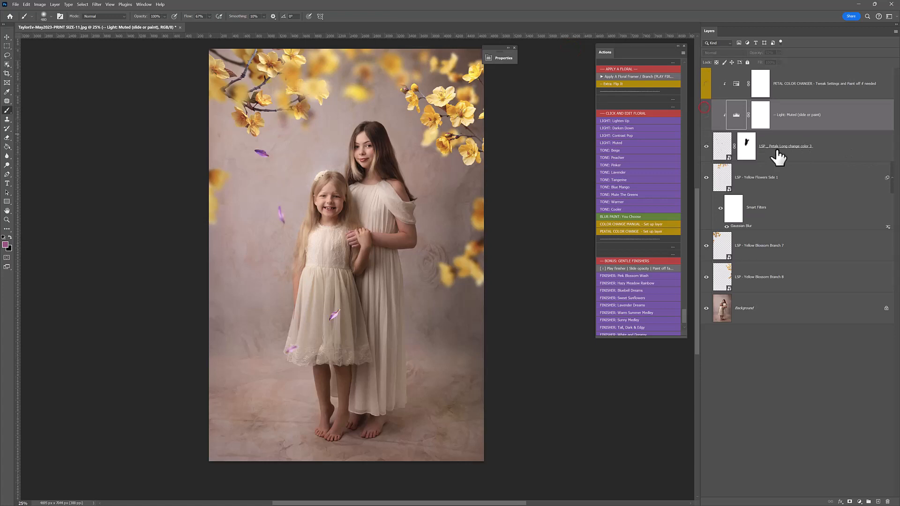
pyautogui.click(706, 117)
pyautogui.moveTo(707, 115); pyautogui.dragTo(706, 84)
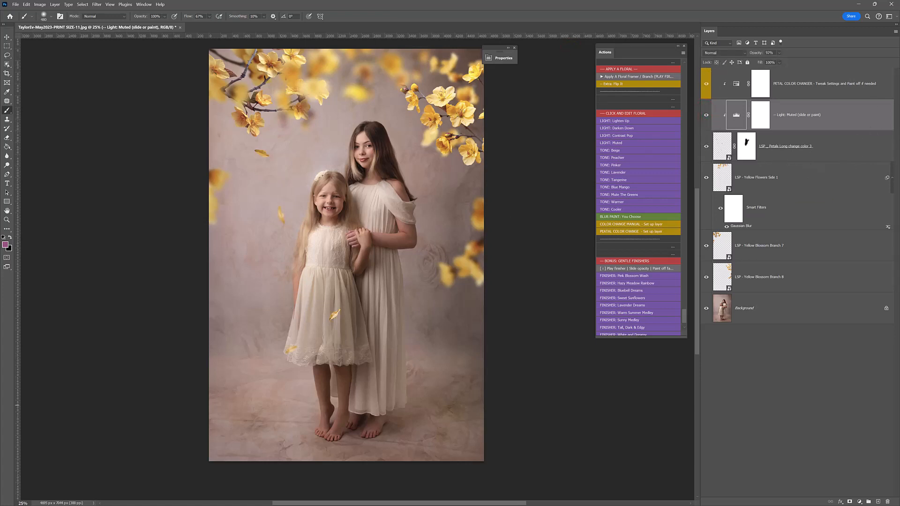
# Place the overlay LSP _ Petals change color 1 from the overlays folder into the portrait and move its layer above the petal color adjustment.
pyautogui.hotkey('alt', 'Tab')
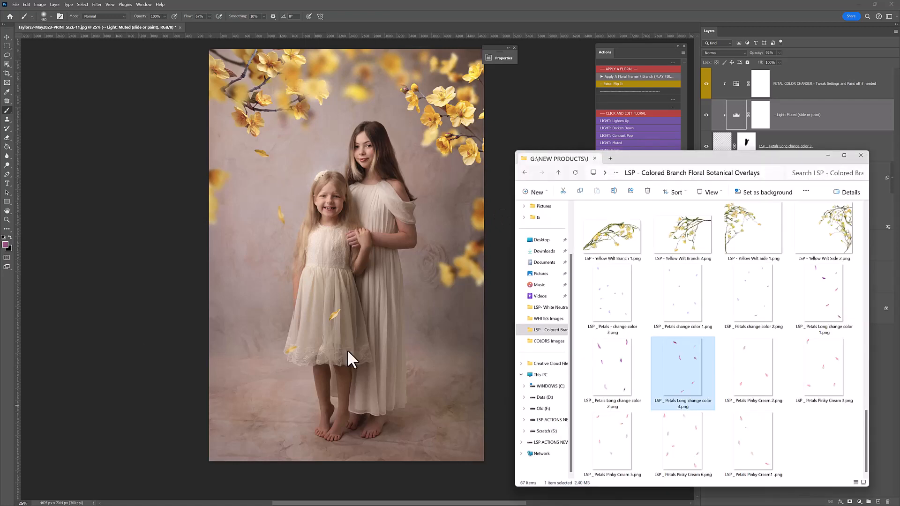
pyautogui.moveTo(707, 280); pyautogui.dragTo(430, 232)
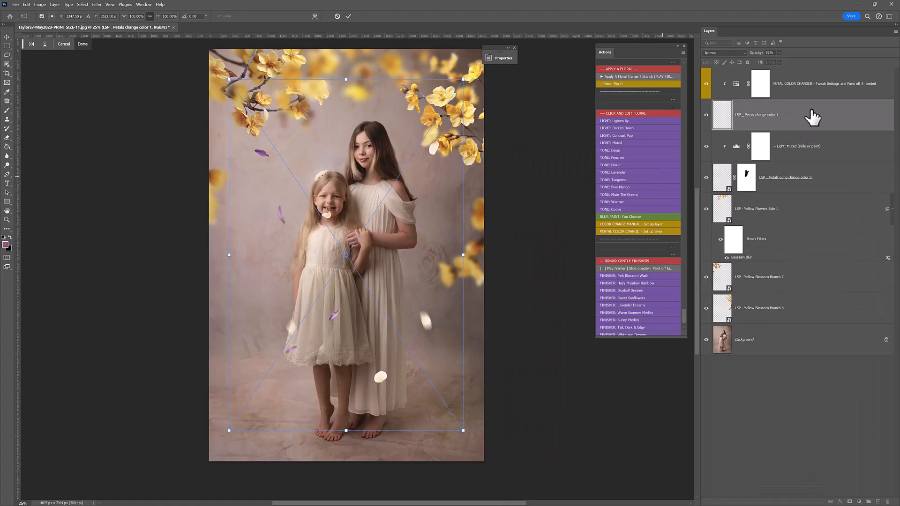
pyautogui.press('Return')
pyautogui.moveTo(805, 123); pyautogui.dragTo(804, 82)
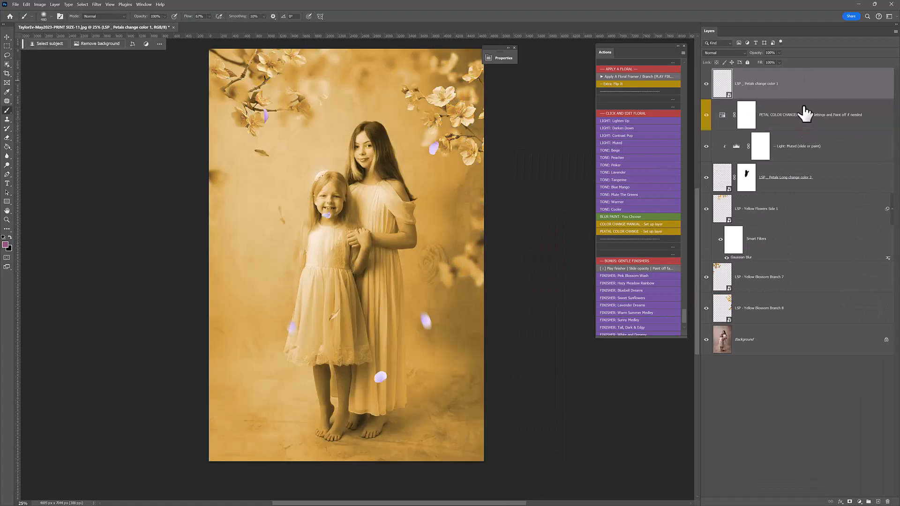
# Clip the PETAL COLOR CHANGER adjustment back to the long petals so it no longer tints the whole portrait.
pyautogui.rightClick(784, 113)
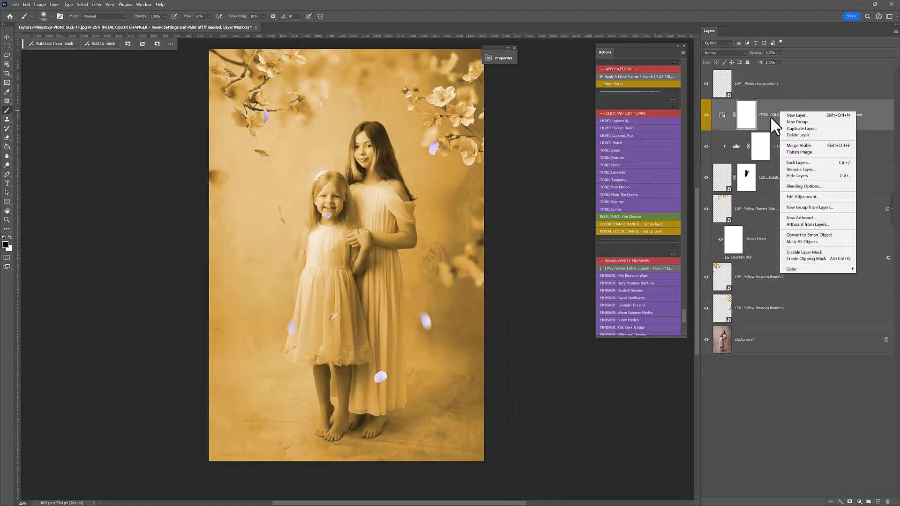
pyautogui.click(764, 111)
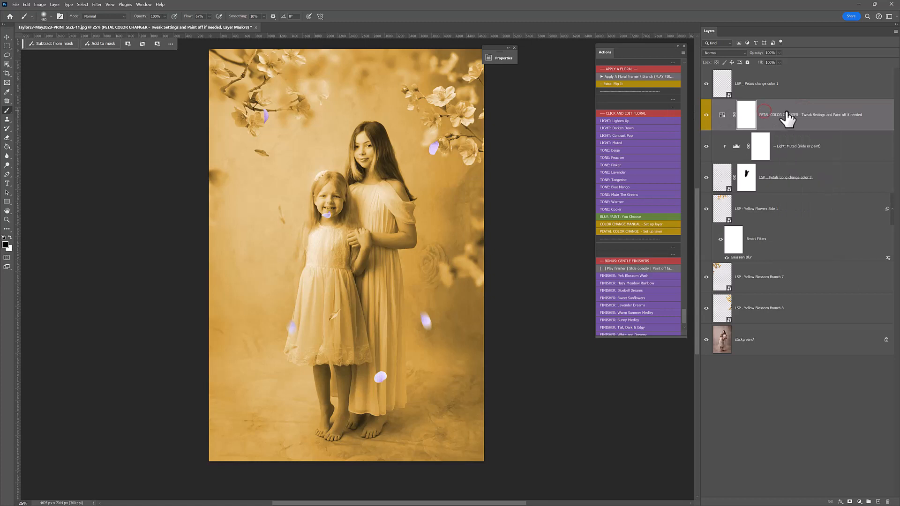
pyautogui.rightClick(787, 118)
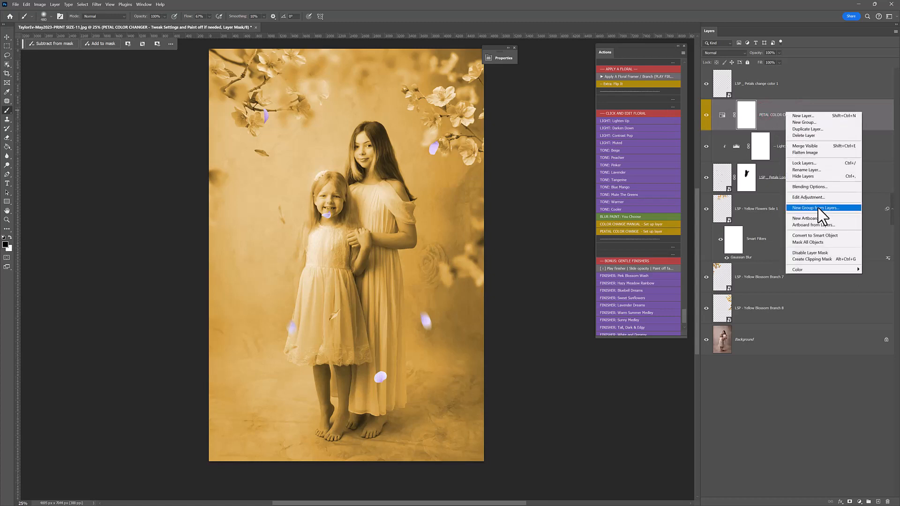
pyautogui.click(820, 259)
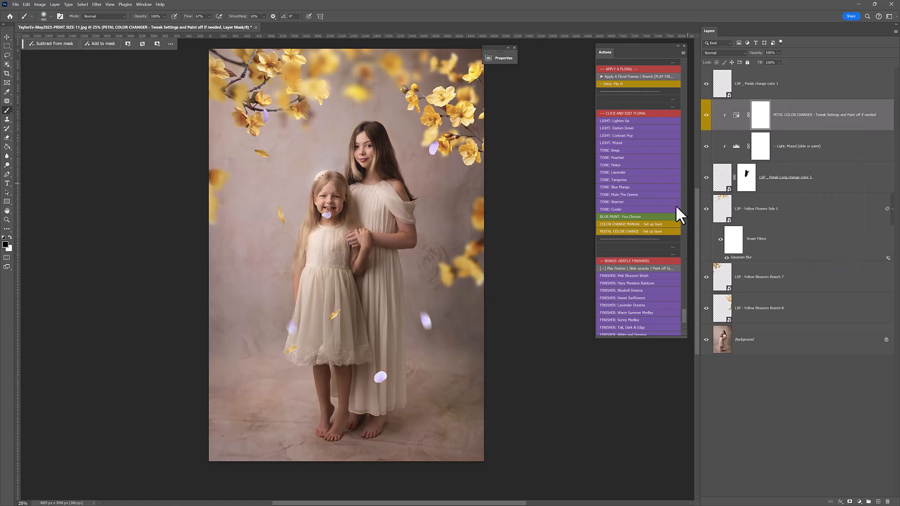
# Scale the new petals overlay to about 57% and position it over the right half of the portrait, around the older girl.
pyautogui.click(782, 83)
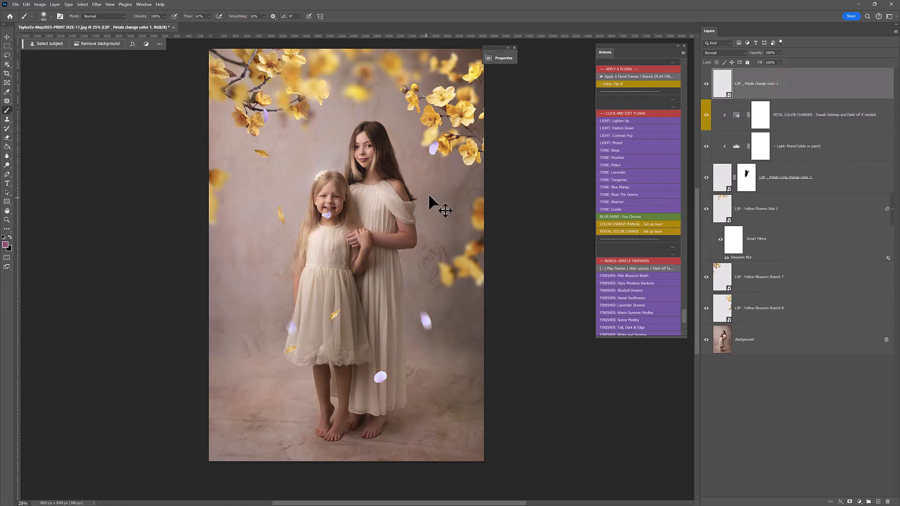
pyautogui.hotkey('ctrl', 't')
pyautogui.moveTo(432, 143); pyautogui.dragTo(441, 163)
pyautogui.moveTo(471, 103); pyautogui.dragTo(370, 251)
pyautogui.moveTo(306, 328); pyautogui.dragTo(408, 235)
pyautogui.press('Return')
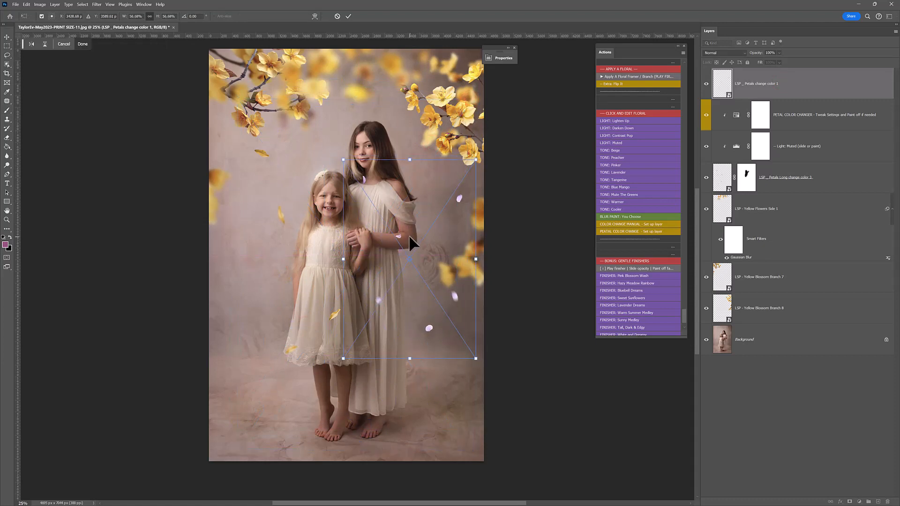
# Run the PETAL COLOR CHANGE action on the new petals layer, then shift its hue to yellow and lower its lightness.
pyautogui.click(611, 230)
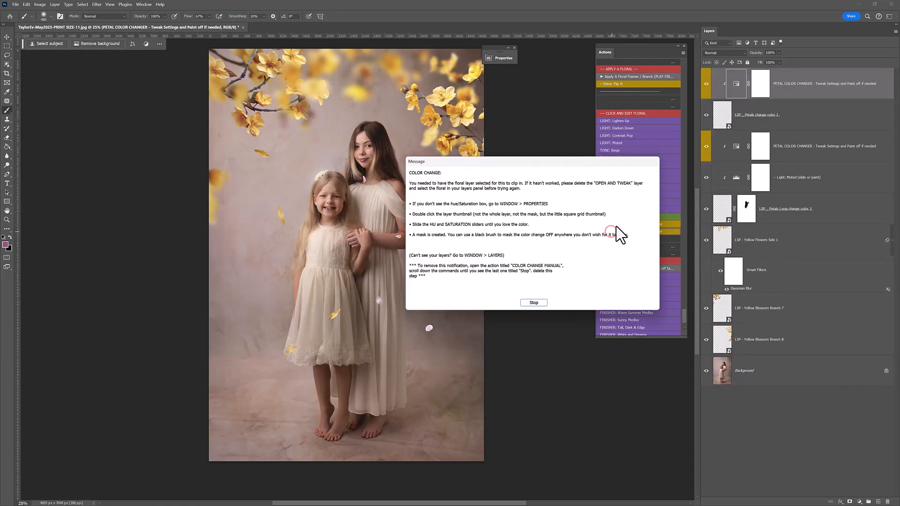
pyautogui.click(534, 301)
pyautogui.doubleClick(736, 84)
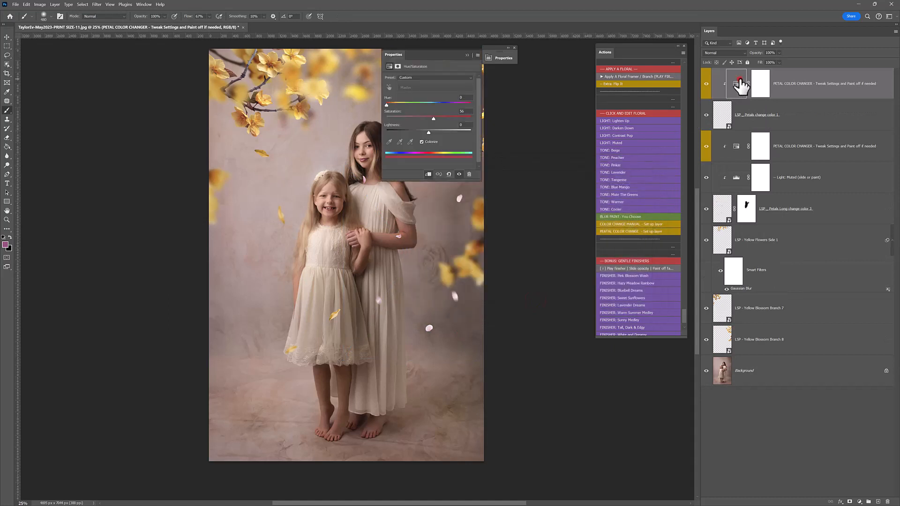
pyautogui.moveTo(535, 75); pyautogui.dragTo(535, 69)
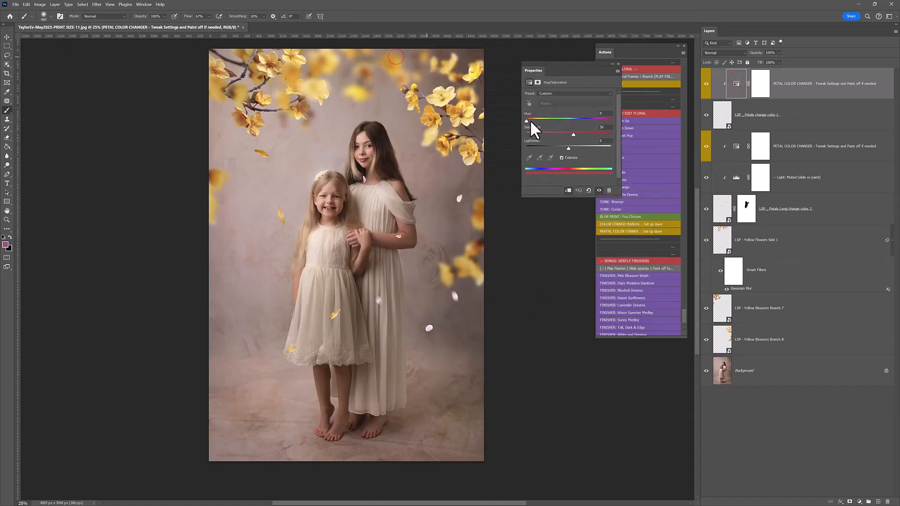
pyautogui.moveTo(526, 121); pyautogui.dragTo(539, 122)
pyautogui.moveTo(570, 147); pyautogui.dragTo(558, 148)
# Add a layer mask to the new petals layer and paint out the petals over the older girl's hair and dress in black.
pyautogui.click(724, 116)
pyautogui.click(849, 501)
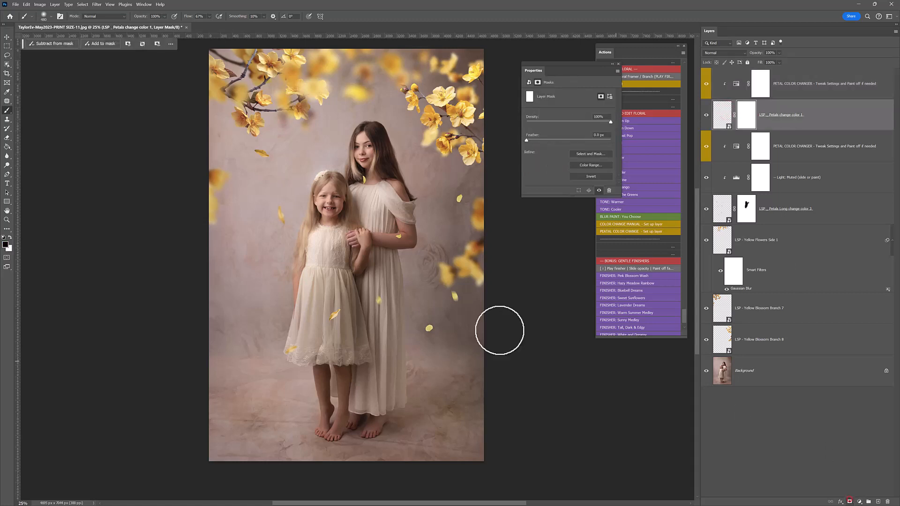
pyautogui.moveTo(378, 232)
pyautogui.mouseDown()
pyautogui.moveTo(400, 219)
pyautogui.moveTo(389, 222)
pyautogui.moveTo(372, 174)
pyautogui.moveTo(358, 175)
pyautogui.moveTo(379, 204)
pyautogui.moveTo(401, 161)
pyautogui.mouseUp()
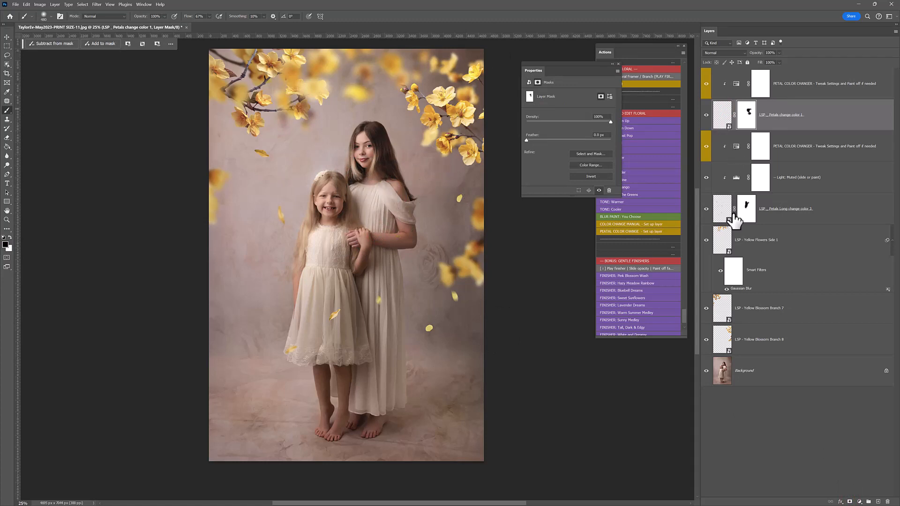
# Toggle the selected petal layers off and on, and compare the decorated portrait with the original background alone.
pyautogui.click(854, 207)
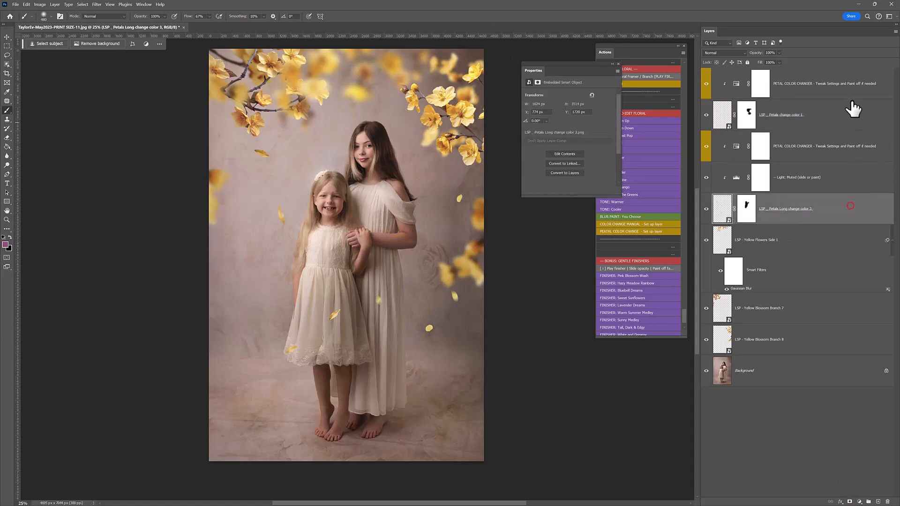
pyautogui.keyDown('shift'); pyautogui.click(850, 91); pyautogui.keyUp('shift')
pyautogui.click(706, 114)
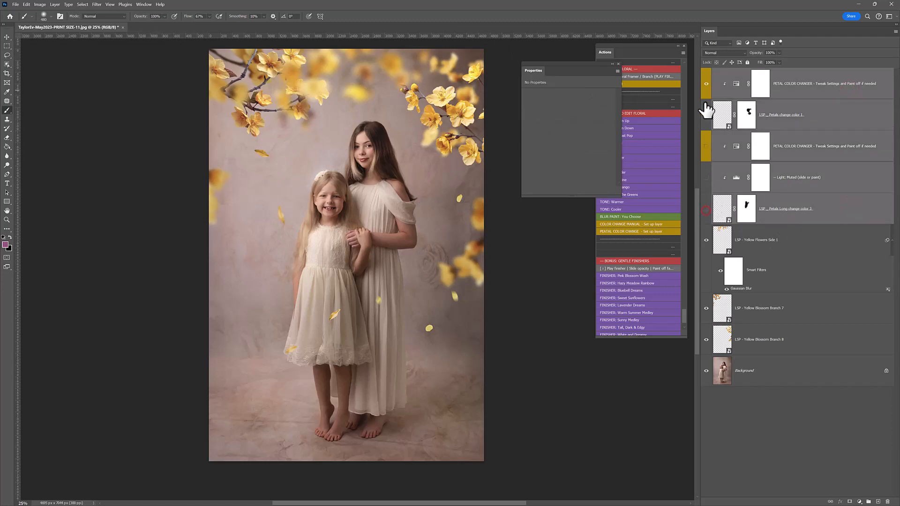
pyautogui.click(706, 84)
pyautogui.click(706, 115)
pyautogui.click(706, 84)
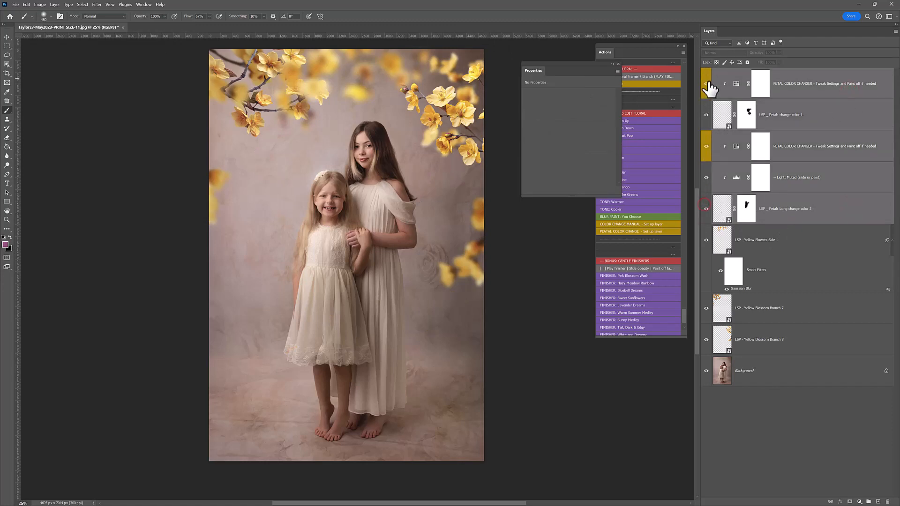
pyautogui.keyDown('alt'); pyautogui.click(706, 370); pyautogui.keyUp('alt')
pyautogui.keyDown('alt'); pyautogui.click(707, 371); pyautogui.keyUp('alt')
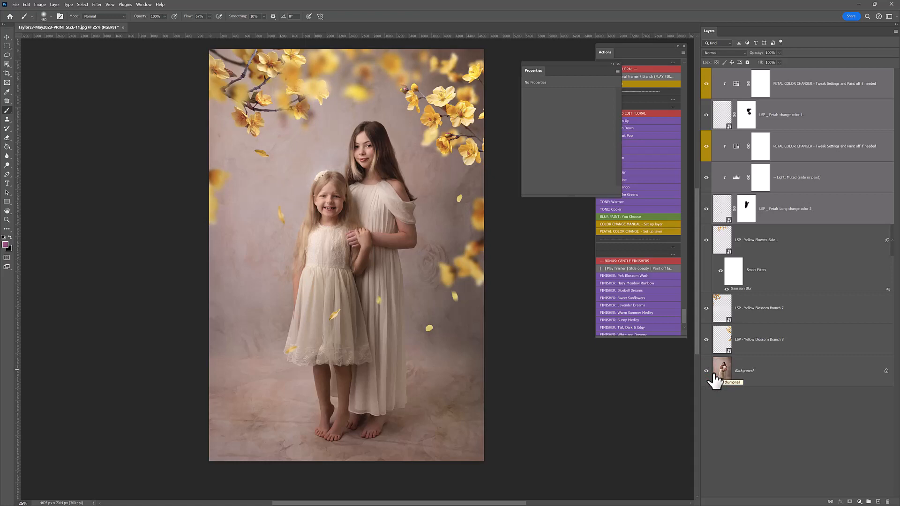
# Move the Properties panel off the actions list and look through the BONUS: GENTLE FINISHERS actions.
pyautogui.moveTo(605, 66); pyautogui.dragTo(579, 68)
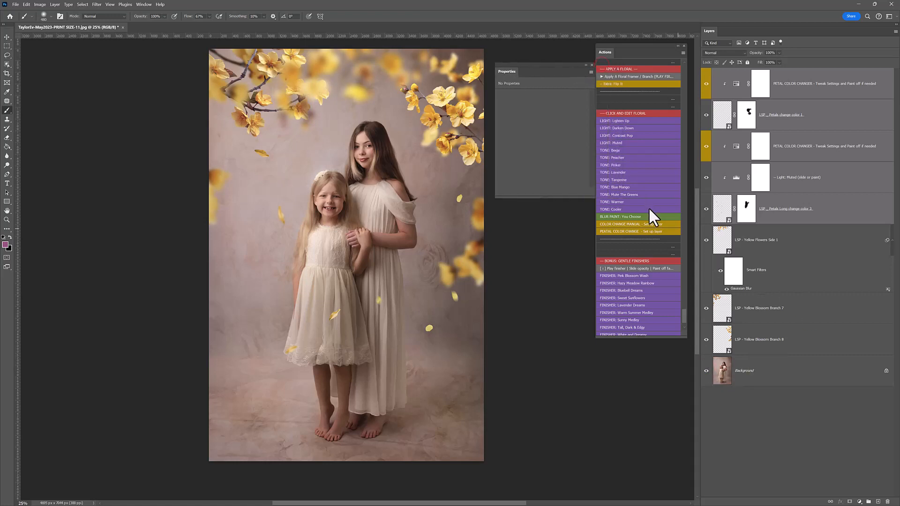
pyautogui.scroll(-2, 648, 207)
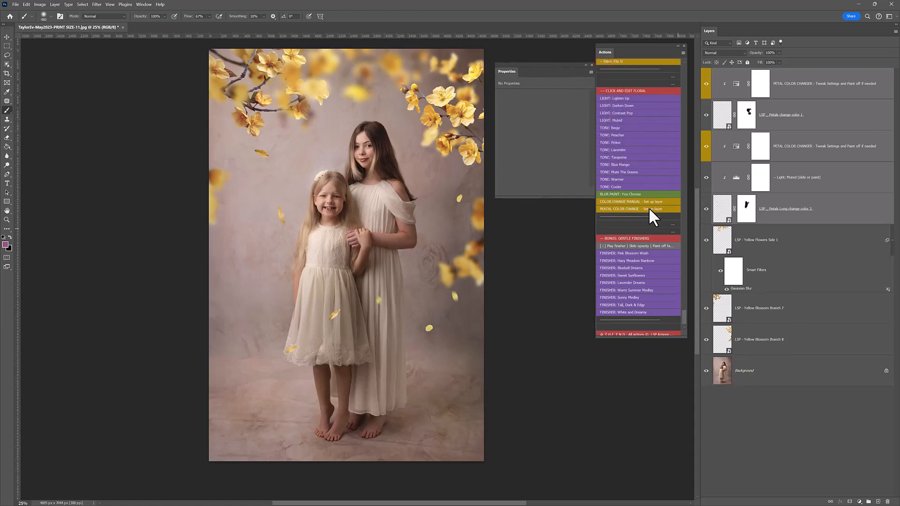
pyautogui.click(26, 5)
pyautogui.click(26, 5)
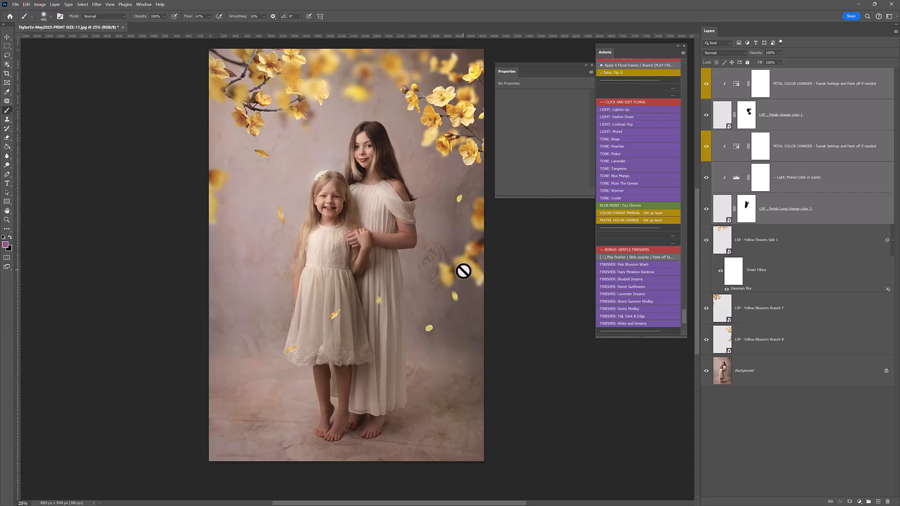